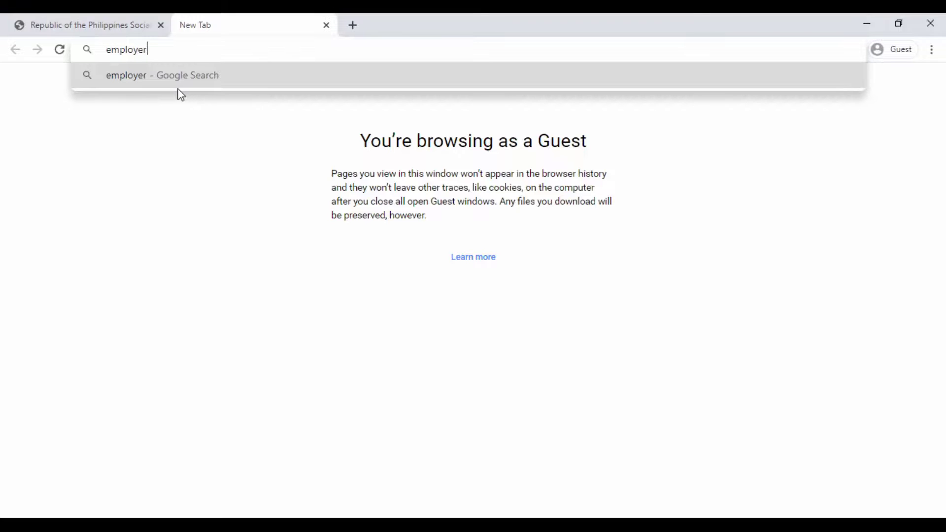
Open the SSS employer portal at employer.sss.gov.ph
{"action": "type", "text": ".sss."}
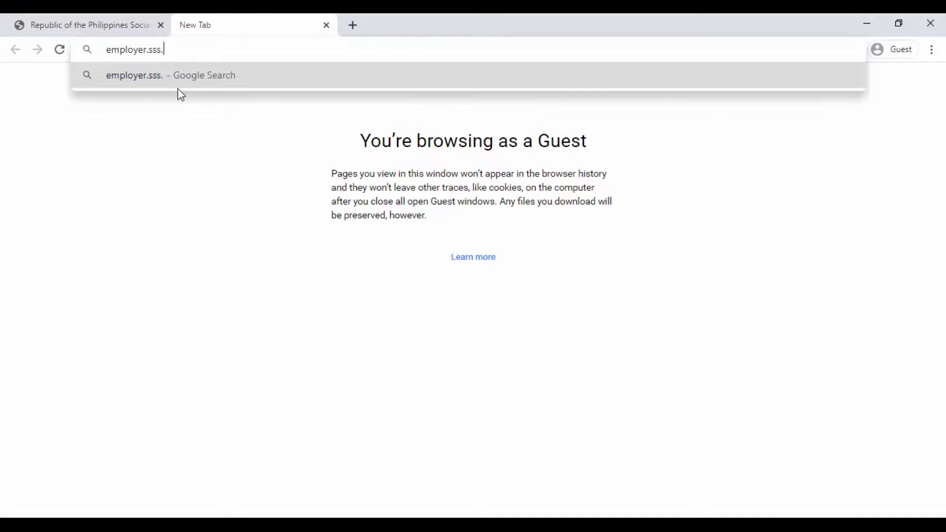
{"action": "type", "text": "gov.ph"}
{"action": "key", "text": "Return"}
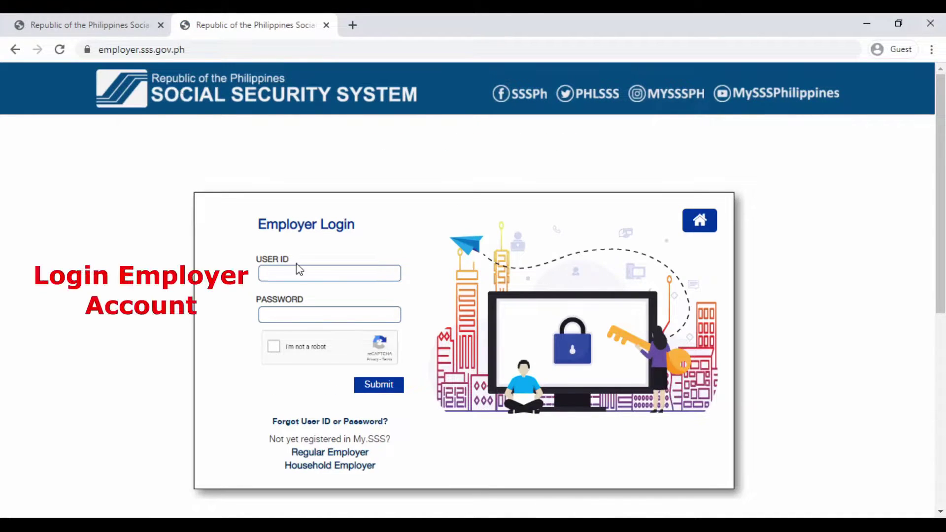
Enter the employer's user ID and the account password in the Employer Login form
{"action": "key", "text": "ctrl+v"}
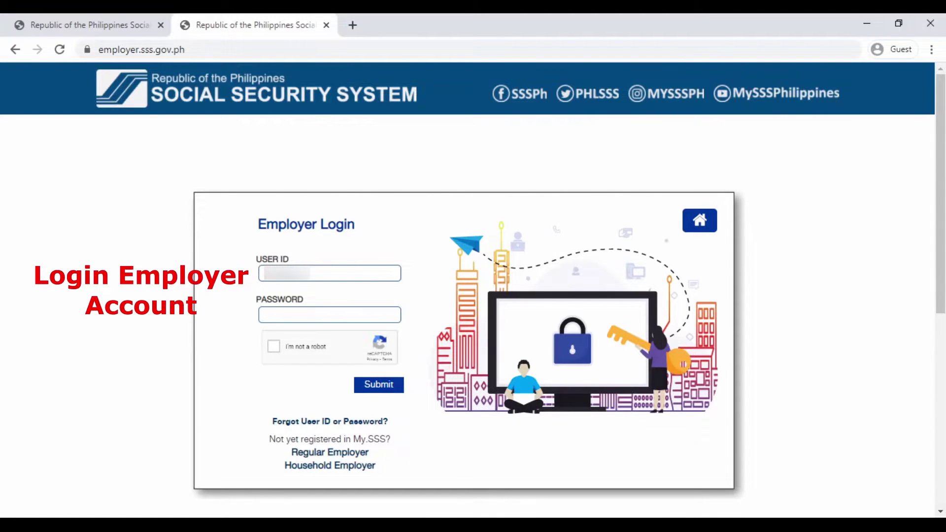
{"action": "left_click", "coordinate": [290, 314]}
{"action": "type", "text": "•••••••••"}
Complete the reCAPTCHA by selecting all images with stairs, and submit the employer login
{"action": "left_click", "coordinate": [275, 349]}
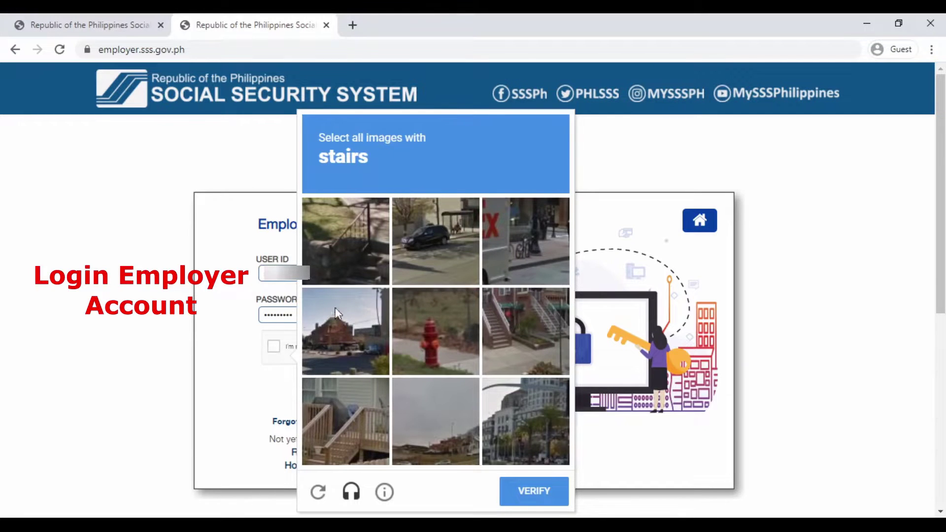
{"action": "left_click", "coordinate": [344, 244]}
{"action": "left_click", "coordinate": [530, 343]}
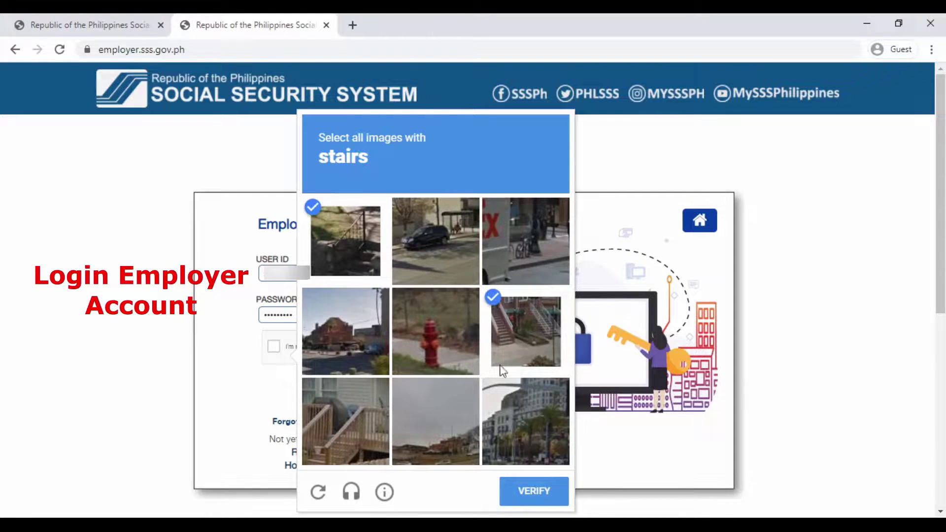
{"action": "left_click", "coordinate": [347, 433]}
{"action": "left_click", "coordinate": [542, 489]}
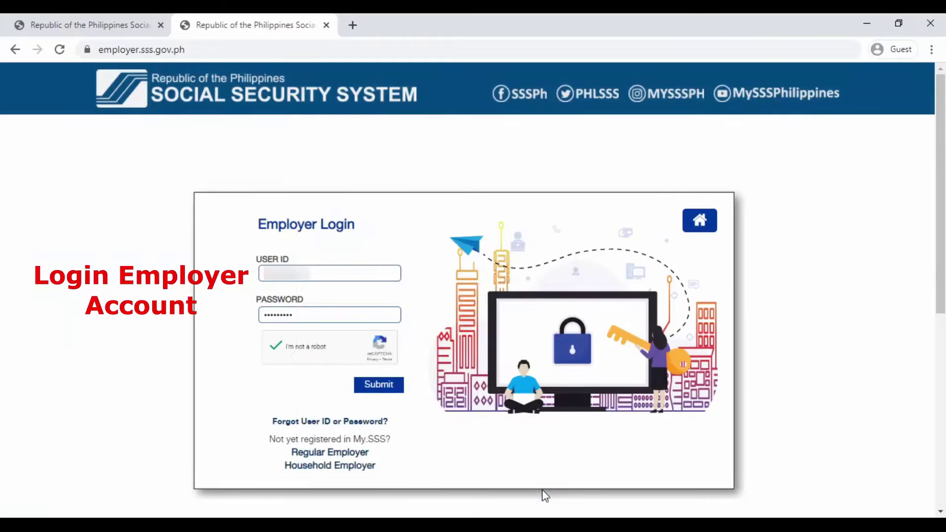
{"action": "left_click", "coordinate": [379, 389]}
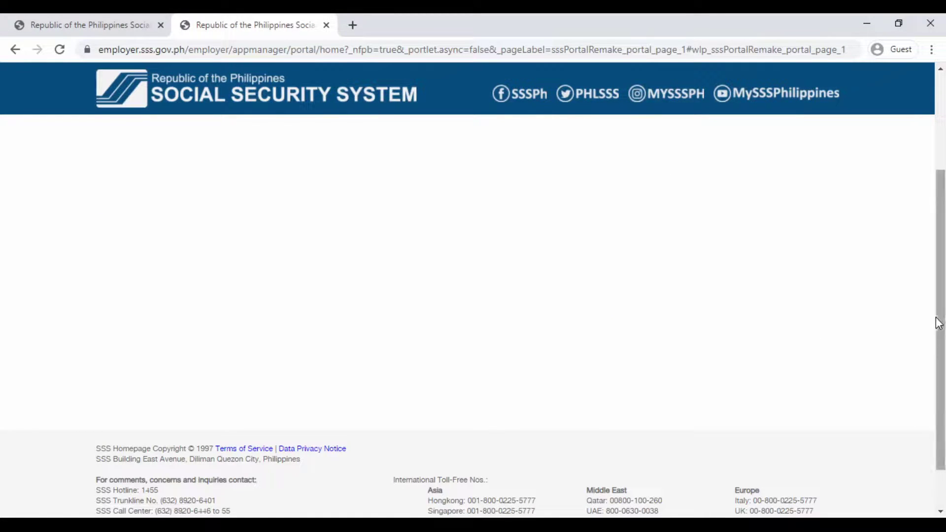
Open the Submit Contribution Collection List (R3) e-service and start creating a collection list online
{"action": "left_click_drag", "start_coordinate": [941, 323], "coordinate": [920, 180]}
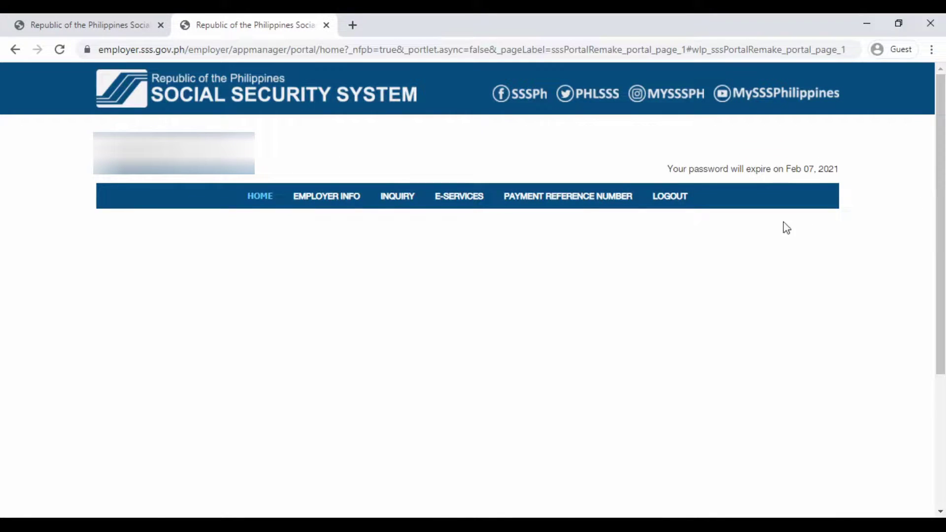
{"action": "mouse_move", "coordinate": [457, 202]}
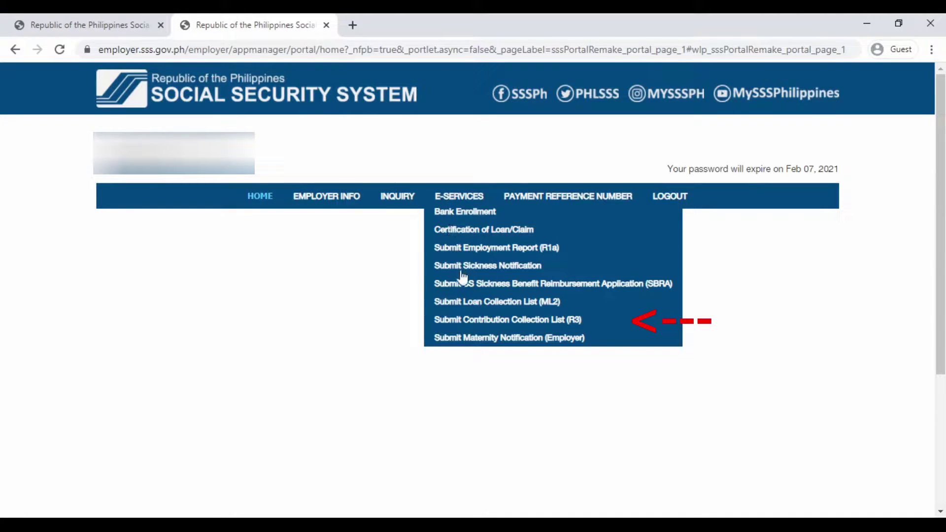
{"action": "left_click", "coordinate": [516, 325]}
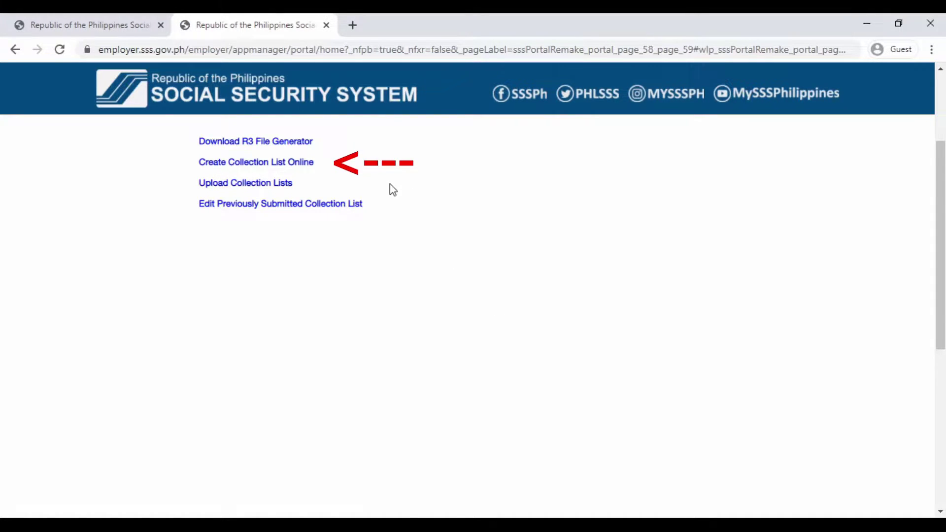
{"action": "left_click", "coordinate": [263, 167]}
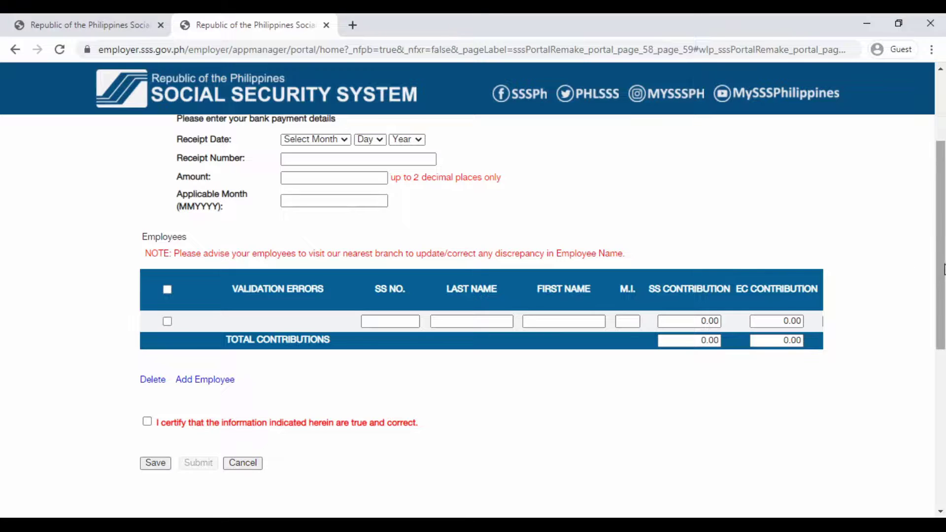
Fill in the bank payment details with receipt date August 11, 2020, the receipt number, amount 980.00 and applicable month 072020
{"action": "left_click_drag", "start_coordinate": [941, 268], "coordinate": [941, 243]}
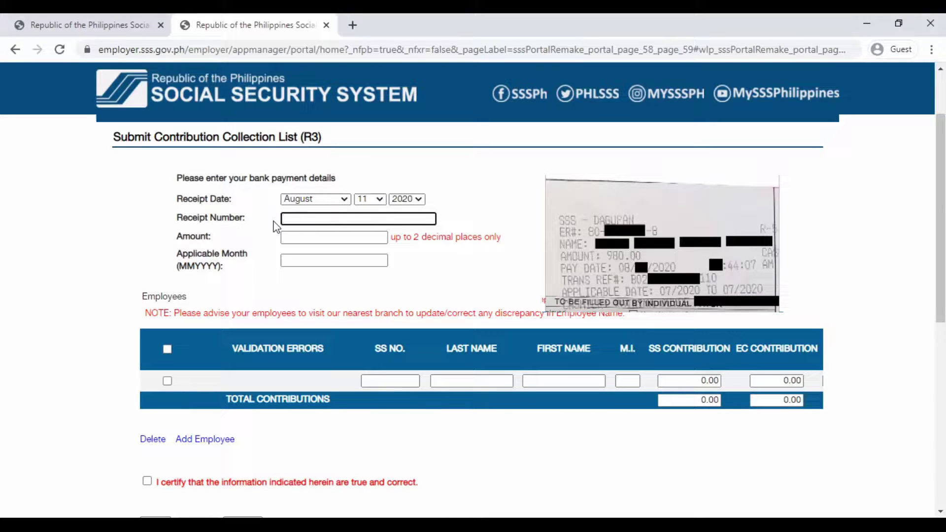
{"action": "type", "text": "B"}
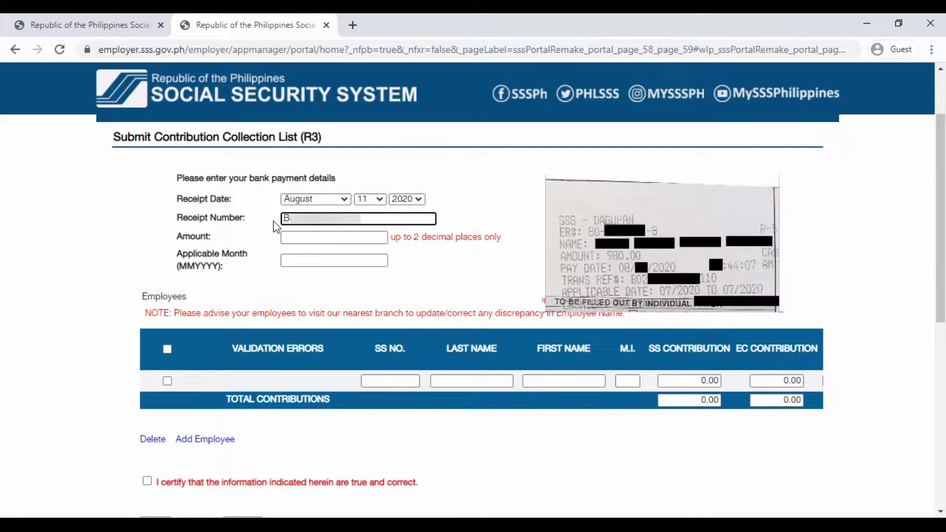
{"action": "left_click", "coordinate": [288, 237]}
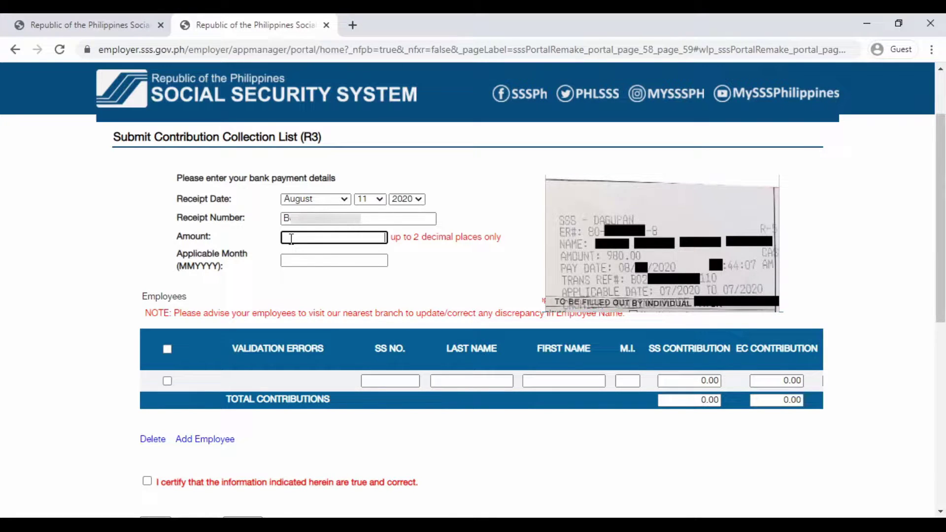
{"action": "type", "text": "980"}
{"action": "left_click", "coordinate": [330, 261]}
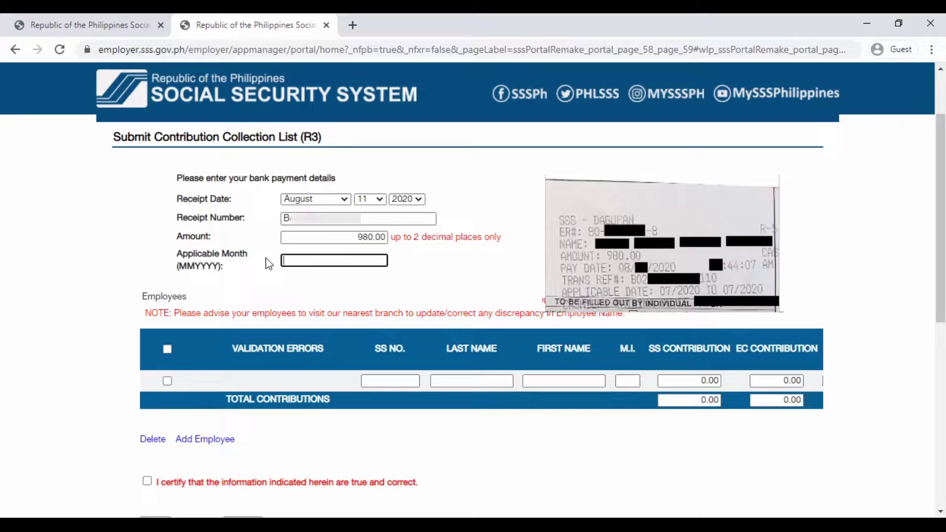
{"action": "type", "text": "072"}
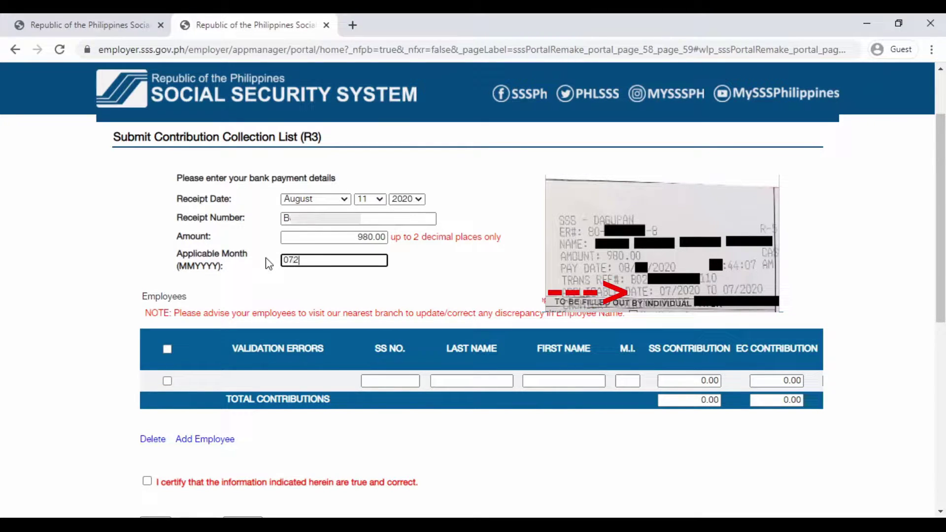
{"action": "type", "text": "020"}
{"action": "left_click", "coordinate": [419, 266]}
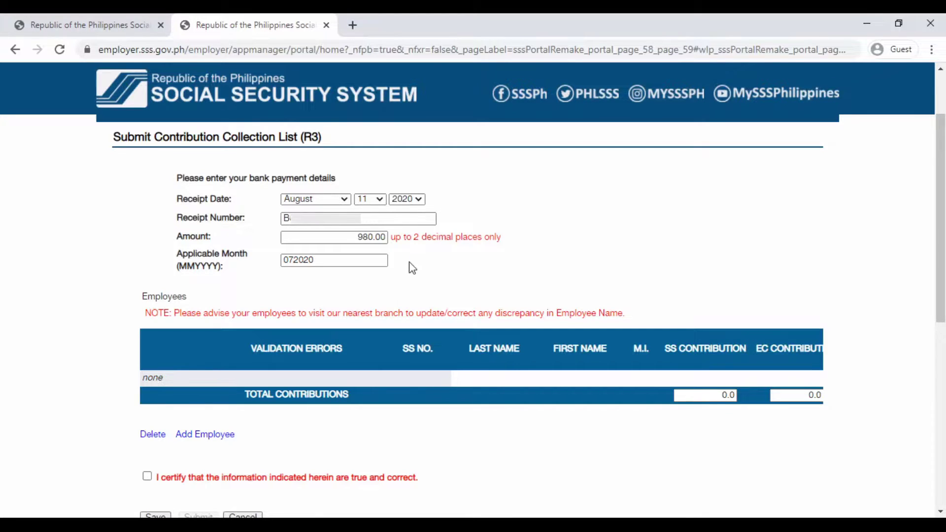
Try the payment details with the amount changed to 990.00 and the applicable month re-entered as 072020
{"action": "left_click", "coordinate": [394, 217]}
{"action": "left_click", "coordinate": [376, 218]}
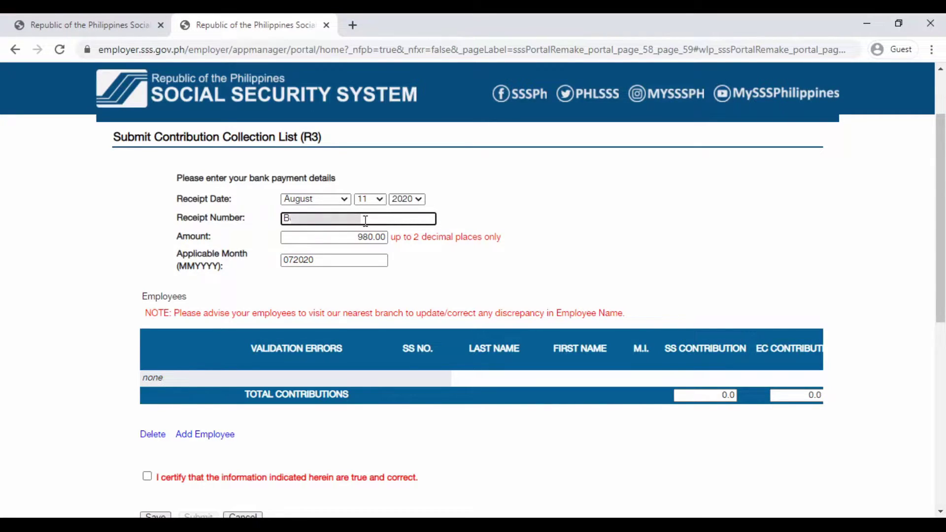
{"action": "left_click", "coordinate": [341, 238]}
{"action": "left_click_drag", "start_coordinate": [341, 238], "coordinate": [373, 238]}
{"action": "left_click", "coordinate": [352, 238]}
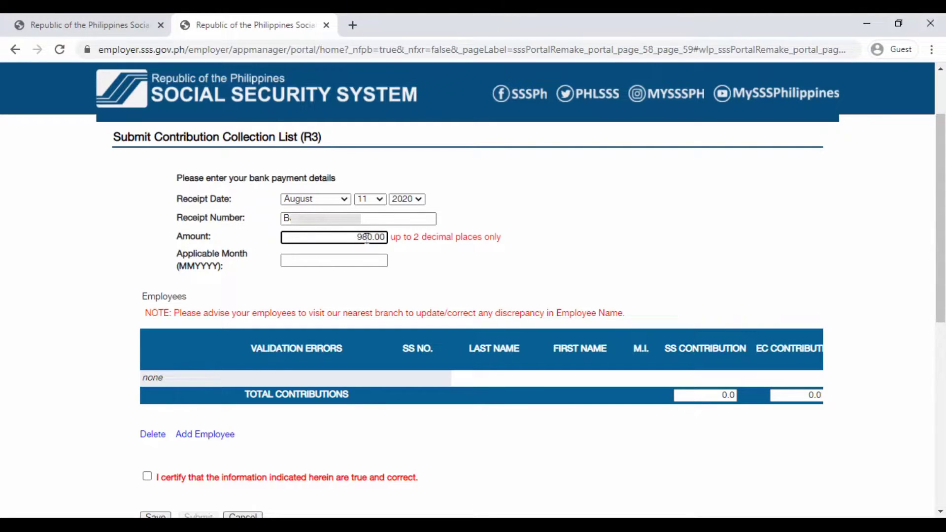
{"action": "left_click", "coordinate": [366, 238]}
{"action": "key", "text": "BackSpace"}
{"action": "type", "text": "9"}
{"action": "left_click", "coordinate": [356, 259]}
{"action": "type", "text": "0"}
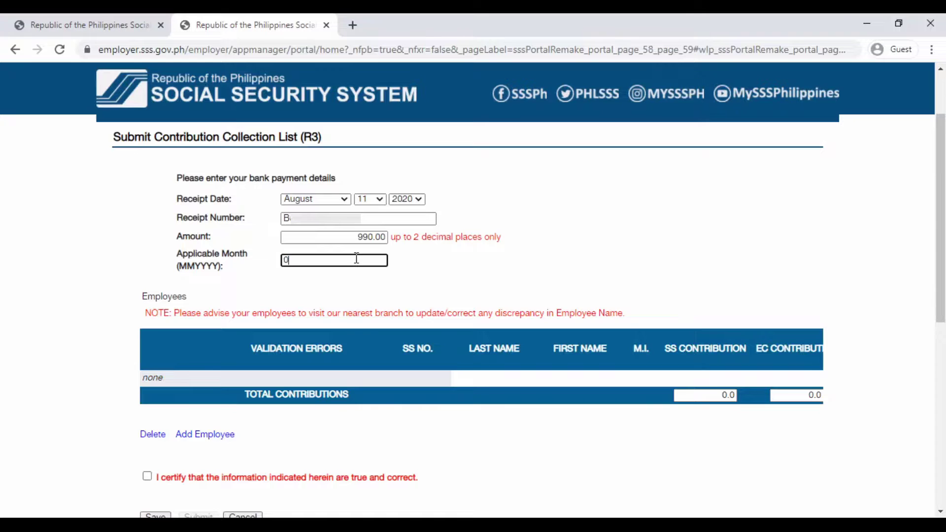
{"action": "type", "text": "72020"}
{"action": "left_click", "coordinate": [421, 261]}
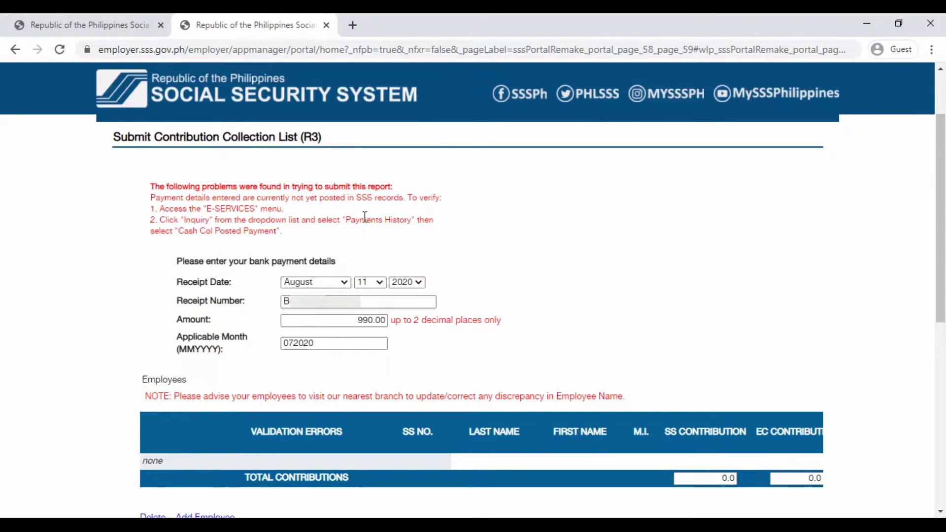
Correct the payment details by setting the amount to 980.00 and the applicable month to 072020
{"action": "left_click", "coordinate": [384, 301]}
{"action": "left_click", "coordinate": [384, 340]}
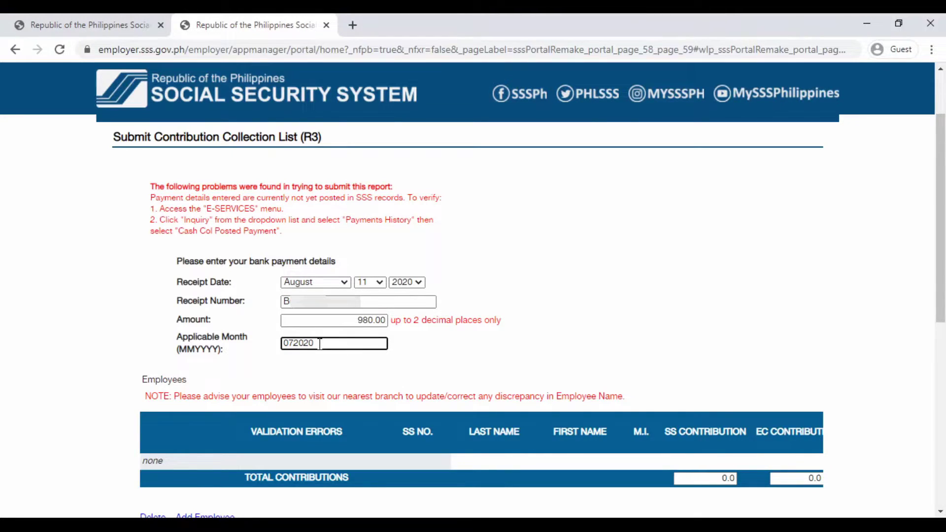
{"action": "left_click", "coordinate": [423, 344]}
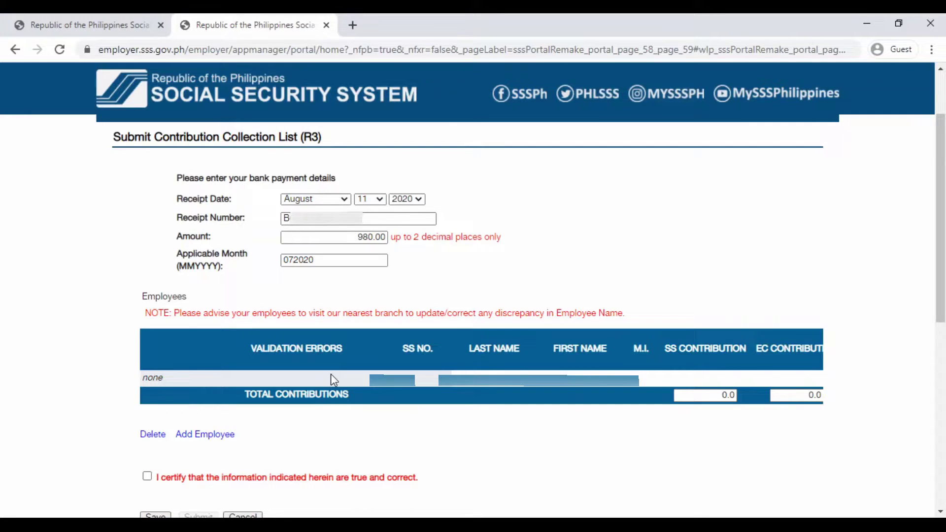
Add the first employee with their SS number and full name, SS contribution 480.00 and EC contribution 10.00
{"action": "left_click", "coordinate": [216, 434]}
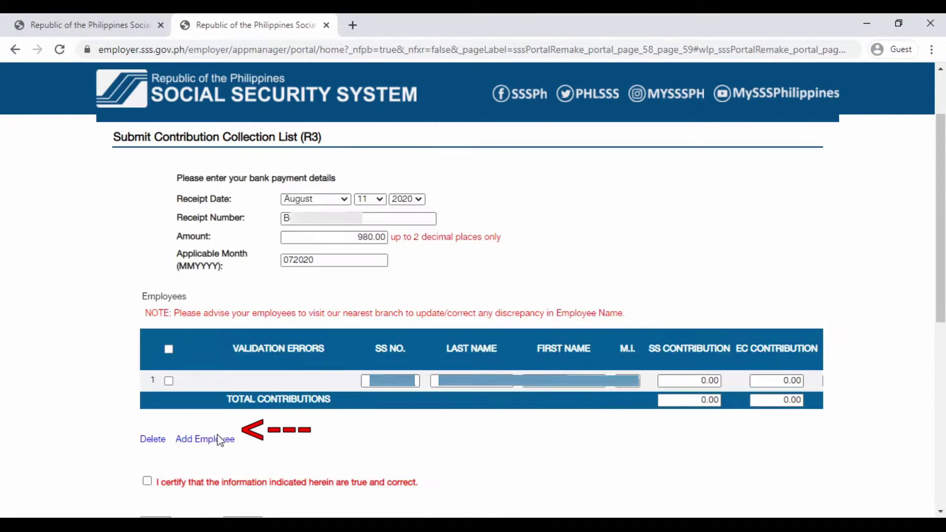
{"action": "left_click", "coordinate": [378, 383]}
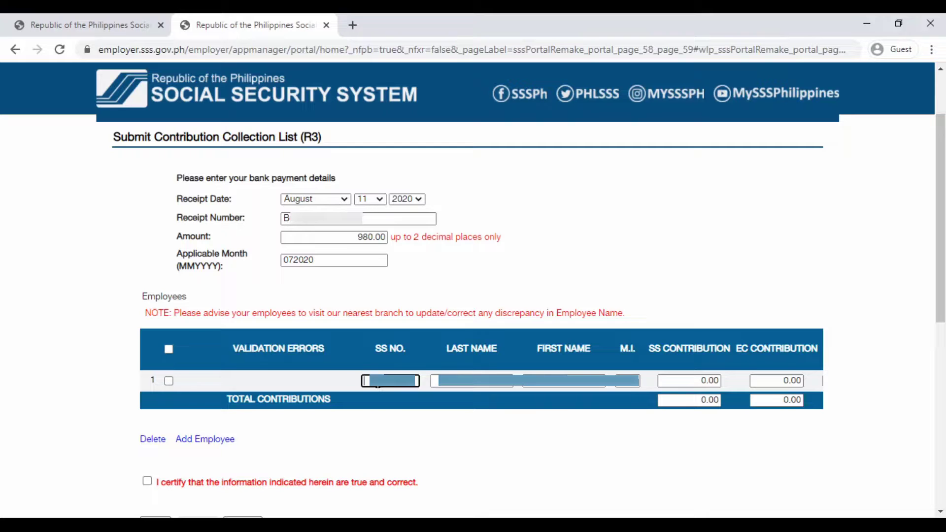
{"action": "type", "text": "3"}
{"action": "left_click", "coordinate": [449, 383]}
{"action": "type", "text": "T"}
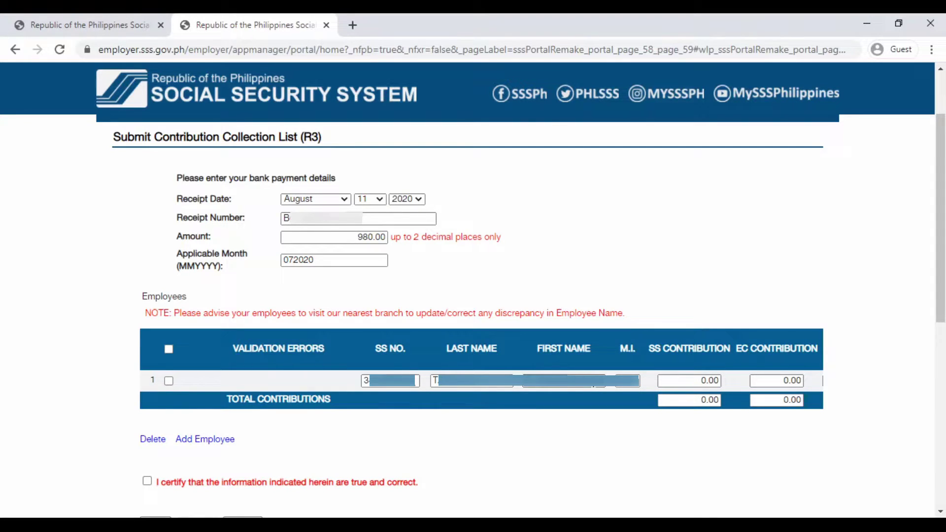
{"action": "left_click", "coordinate": [690, 380]}
{"action": "type", "text": "48"}
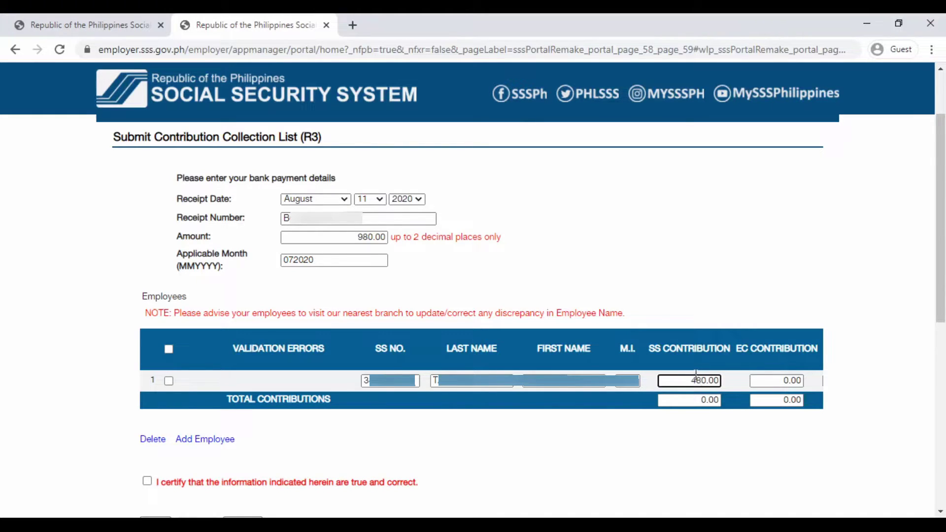
{"action": "left_click", "coordinate": [763, 381]}
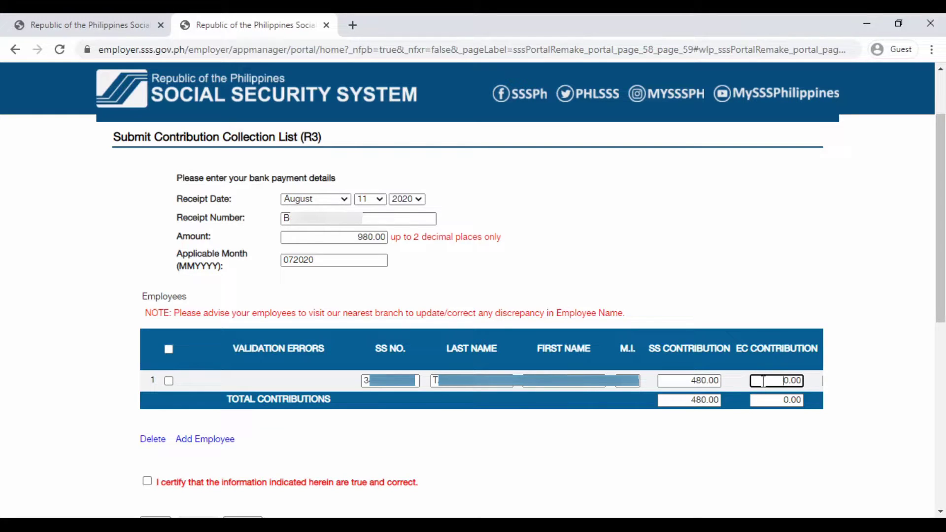
{"action": "left_click", "coordinate": [568, 408]}
Add a second employee with their SS number and full name, SS contribution 480.00 and EC contribution 10.00
{"action": "left_click", "coordinate": [210, 440]}
{"action": "left_click", "coordinate": [388, 407]}
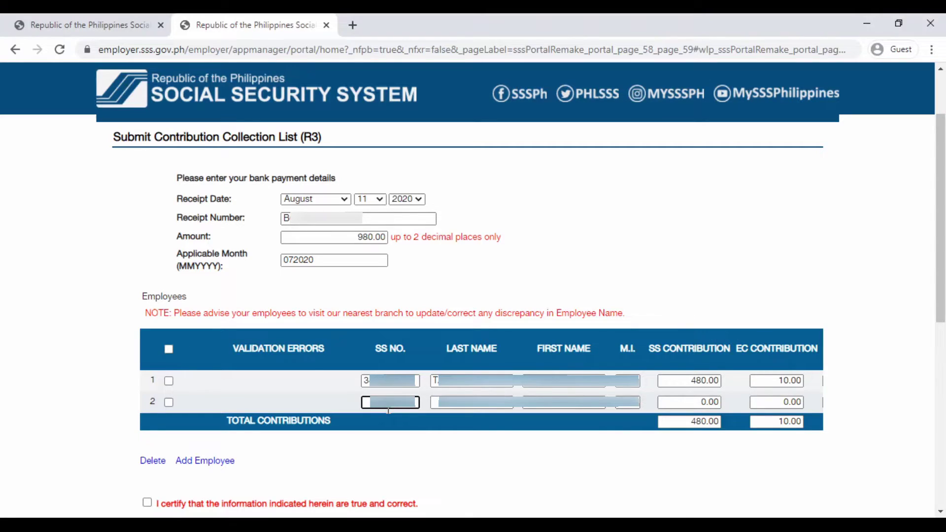
{"action": "type", "text": "0"}
{"action": "left_click", "coordinate": [445, 404]}
{"action": "left_click", "coordinate": [686, 400]}
{"action": "type", "text": "48"}
{"action": "left_click", "coordinate": [766, 400]}
{"action": "type", "text": "1"}
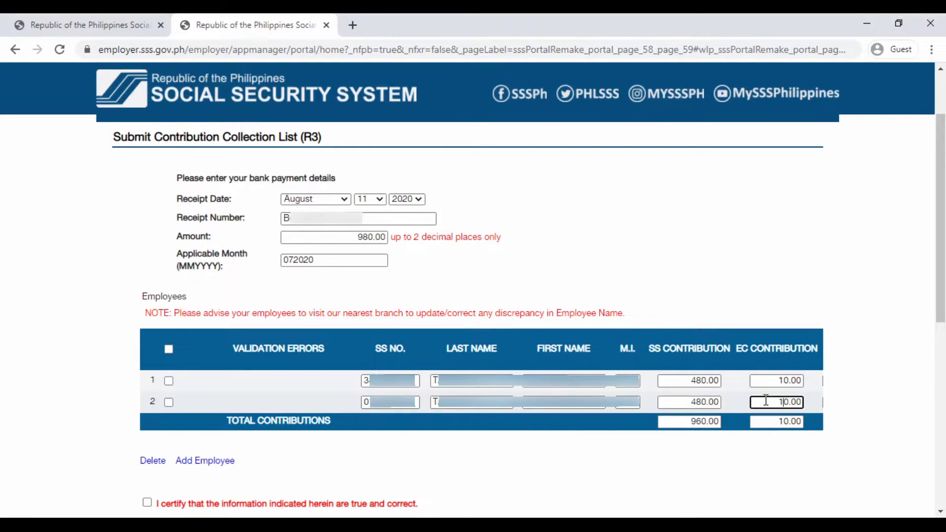
{"action": "left_click", "coordinate": [732, 448]}
Certify the information as true and correct, save the collection list, and mark the certification again
{"action": "left_click_drag", "start_coordinate": [939, 320], "coordinate": [943, 345]}
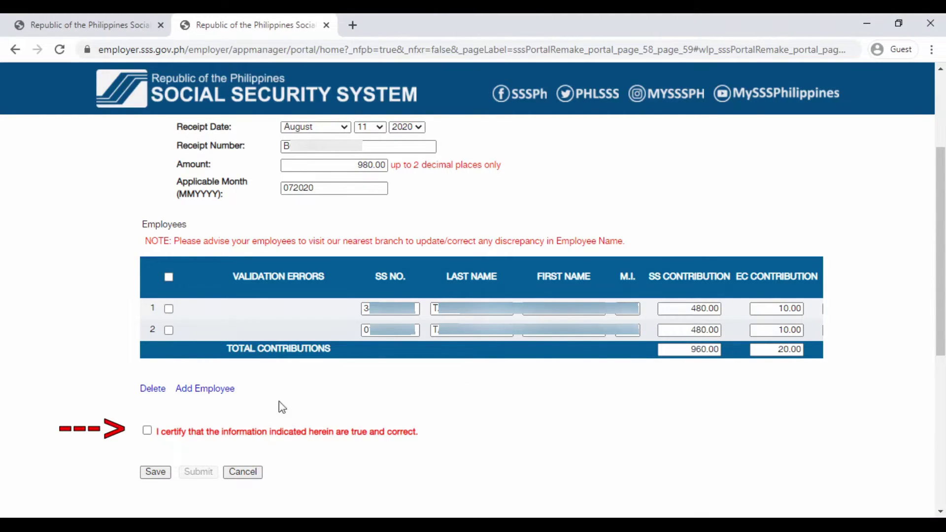
{"action": "left_click", "coordinate": [147, 431]}
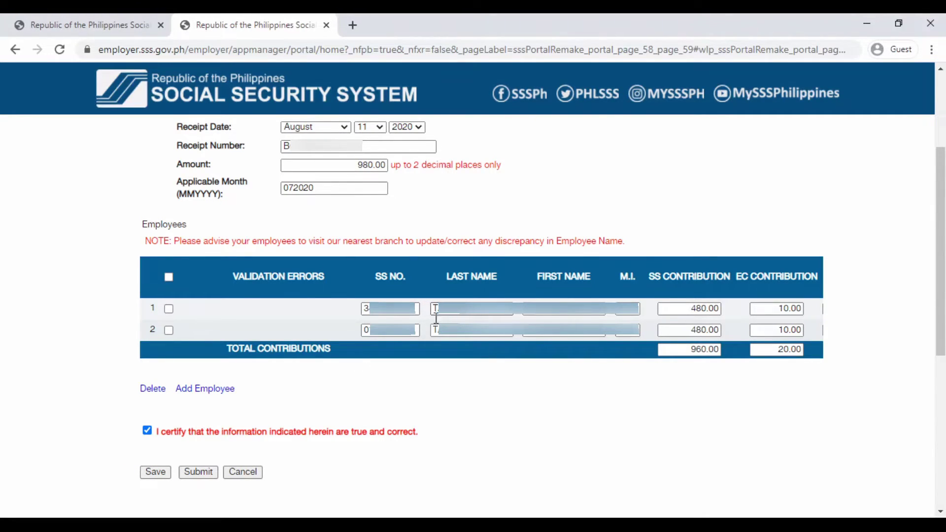
{"action": "left_click", "coordinate": [156, 473]}
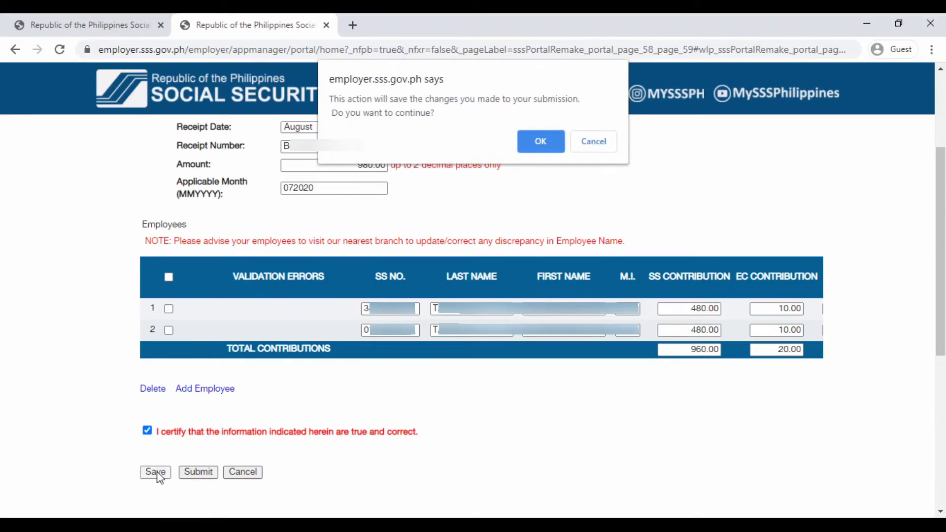
{"action": "left_click", "coordinate": [537, 148]}
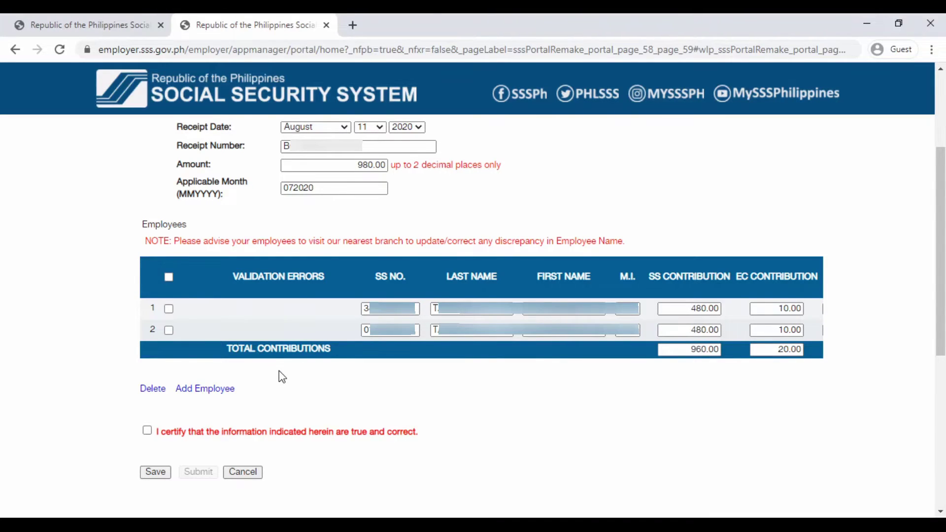
{"action": "left_click", "coordinate": [147, 431]}
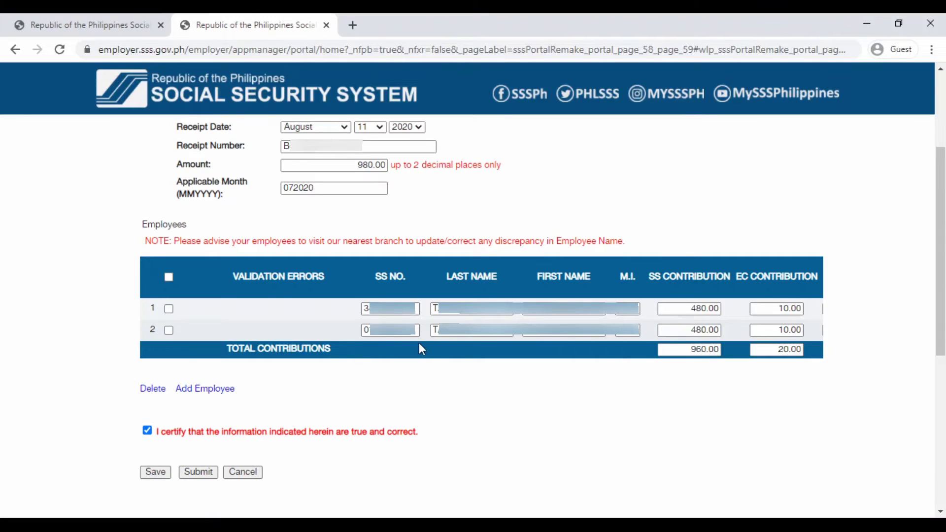
Submit the certified contribution collection list with both employees and agree to continue with the submission
{"action": "left_click", "coordinate": [391, 303]}
{"action": "left_click", "coordinate": [198, 472]}
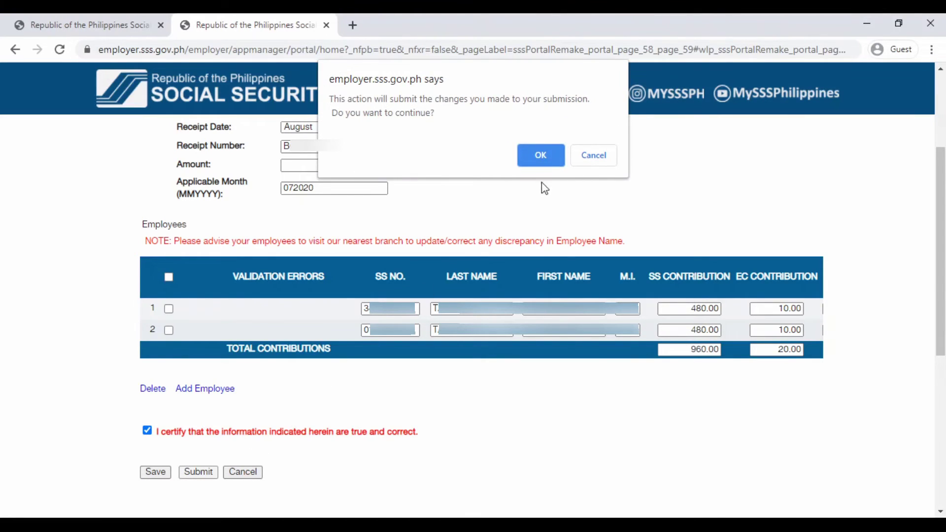
{"action": "left_click", "coordinate": [542, 156]}
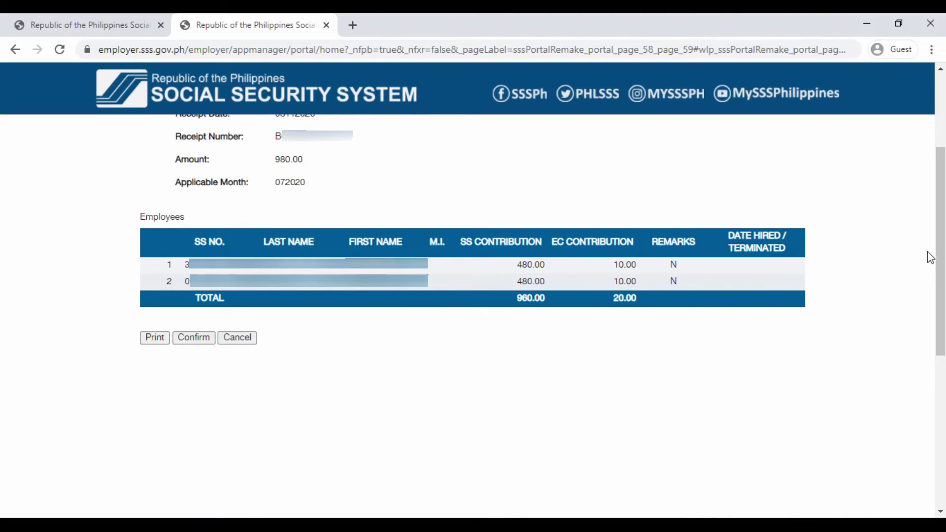
Review the submission details for applicable month 072020, confirm them, and agree to send the information to SSS
{"action": "left_click_drag", "start_coordinate": [941, 252], "coordinate": [941, 222]}
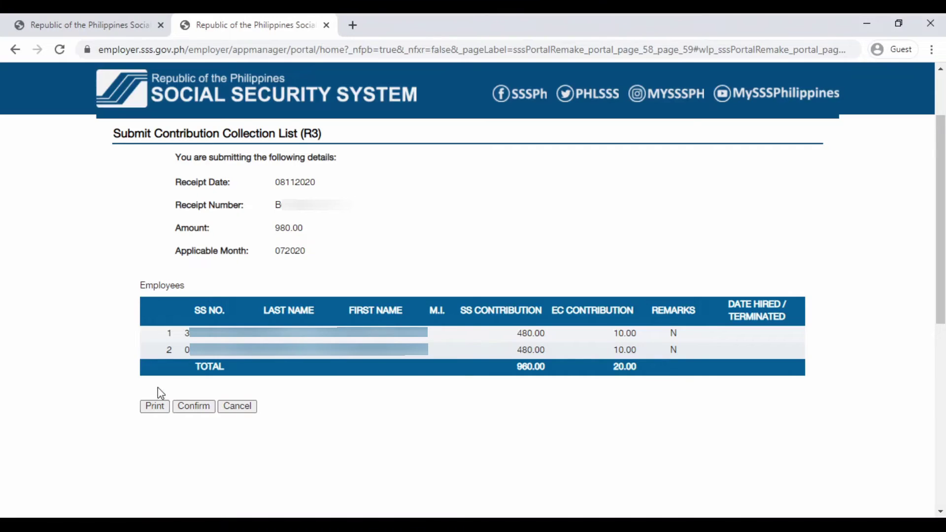
{"action": "left_click", "coordinate": [198, 409]}
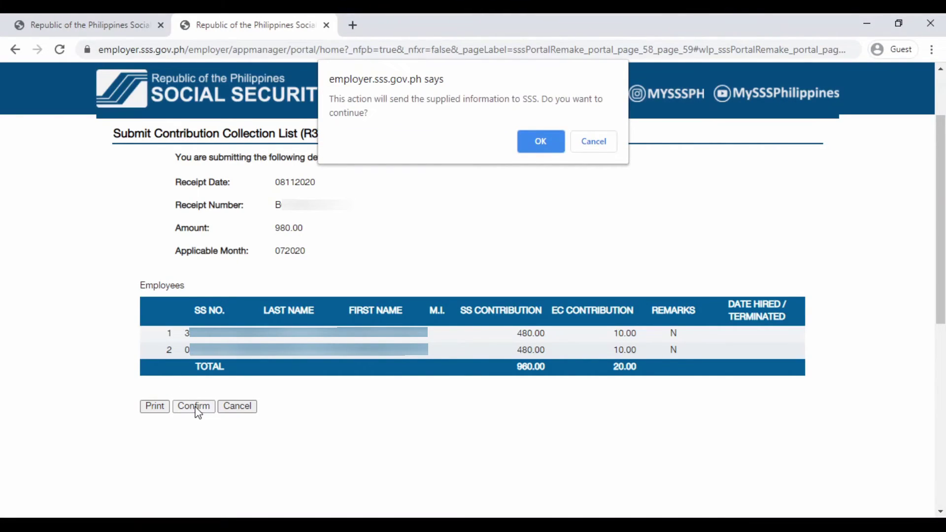
{"action": "left_click", "coordinate": [537, 148]}
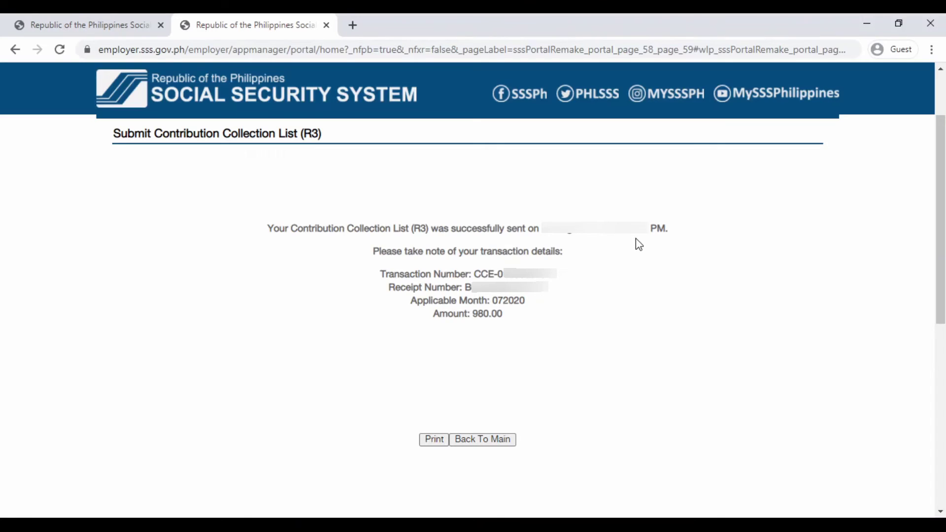
{"action": "left_click", "coordinate": [436, 441]}
{"action": "left_click", "coordinate": [473, 443]}
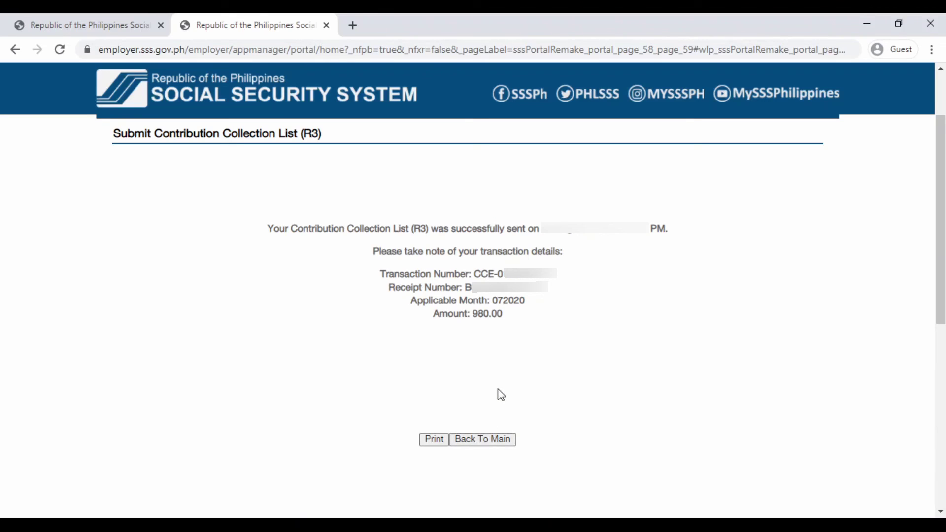